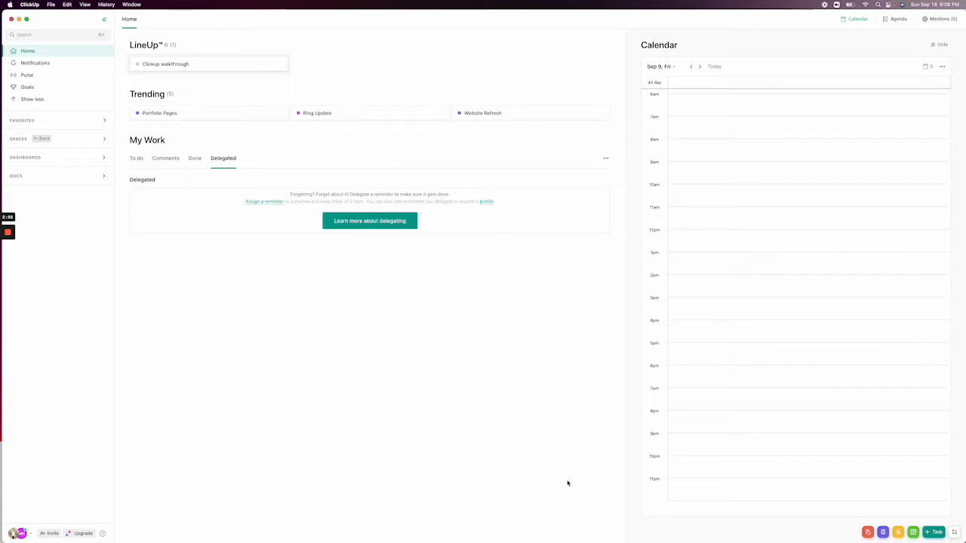
# Look at the notepad and the quick-action list, and preview turning the note "Move DA to own workspace" into a task without creating it.
pyautogui.click(883, 533)
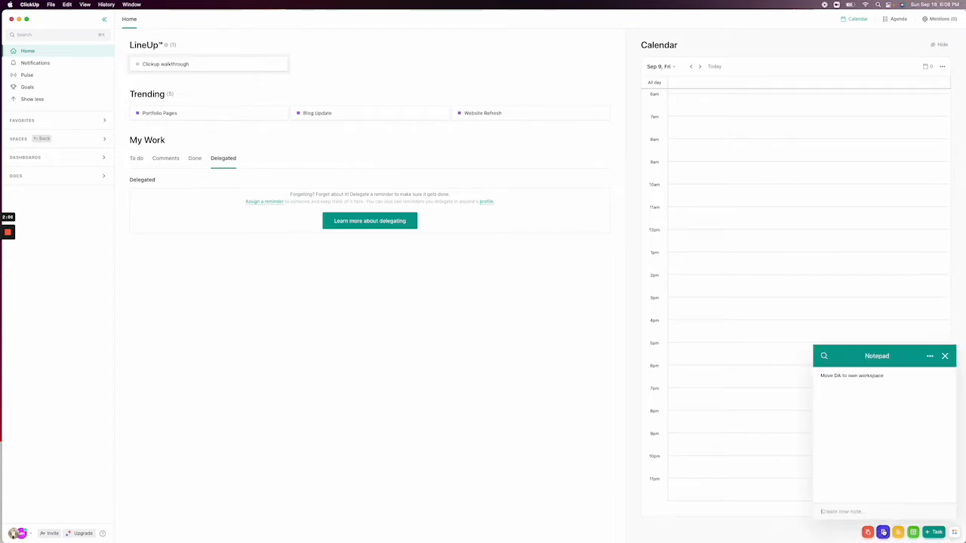
pyautogui.click(954, 533)
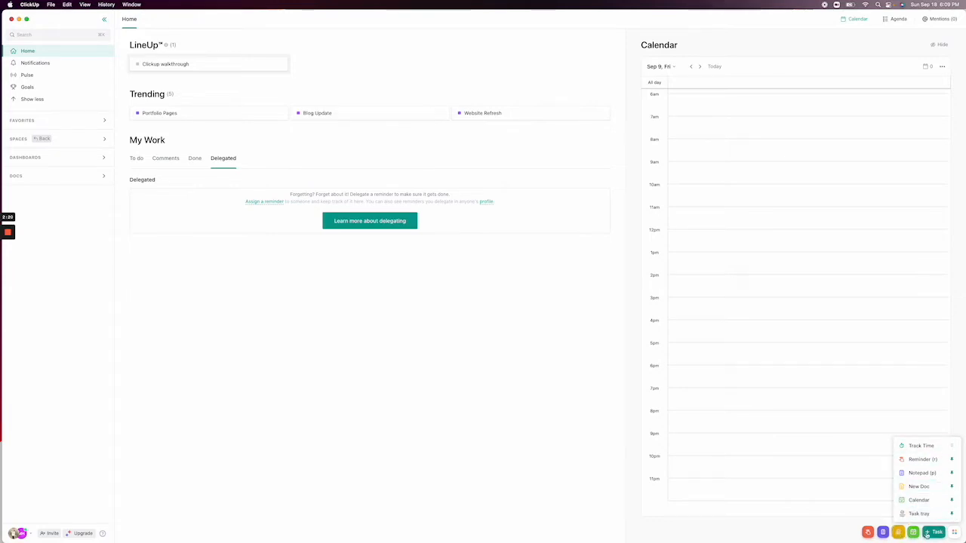
pyautogui.click(883, 533)
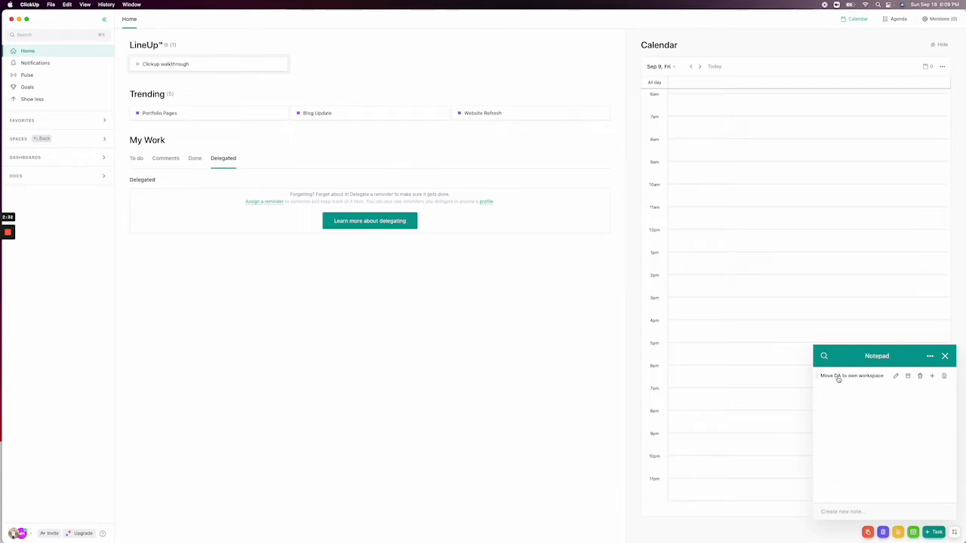
pyautogui.click(933, 377)
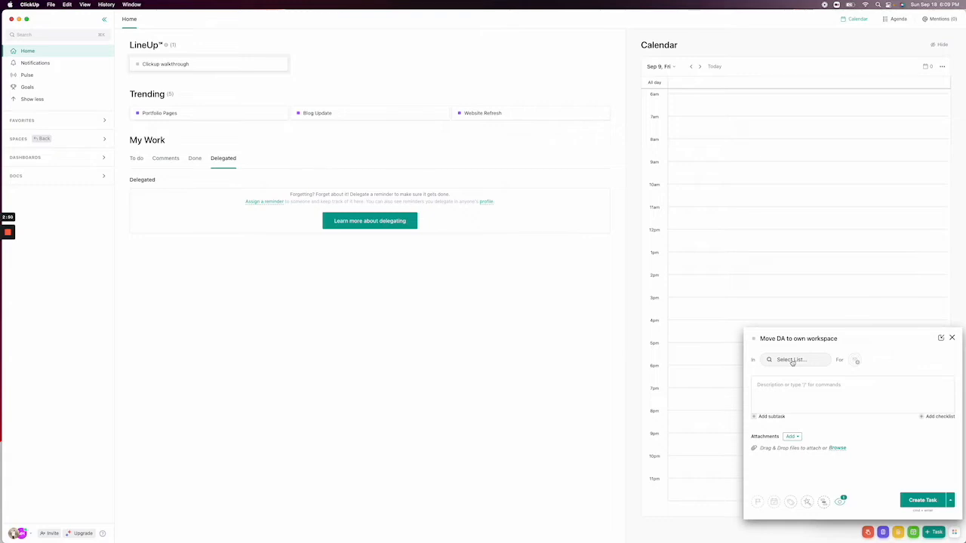
pyautogui.click(952, 339)
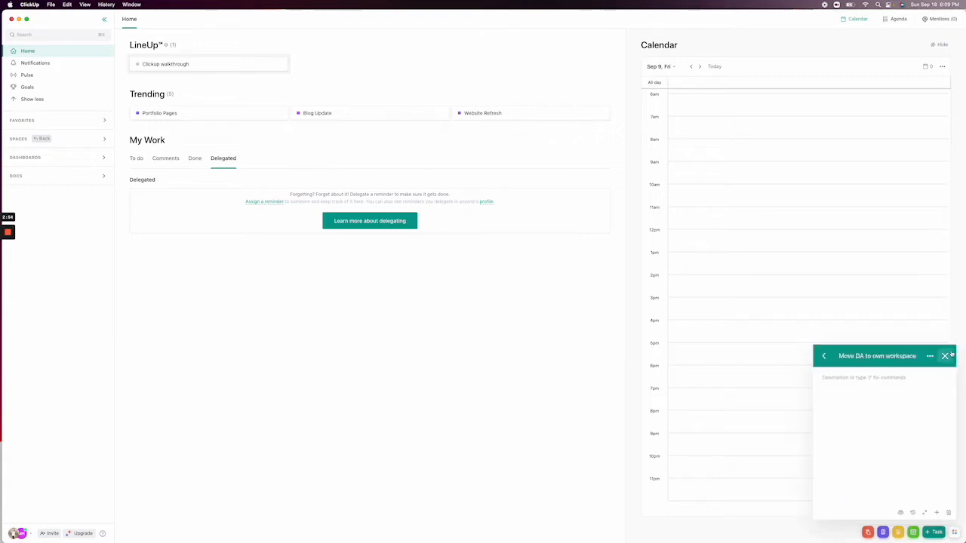
pyautogui.click(946, 356)
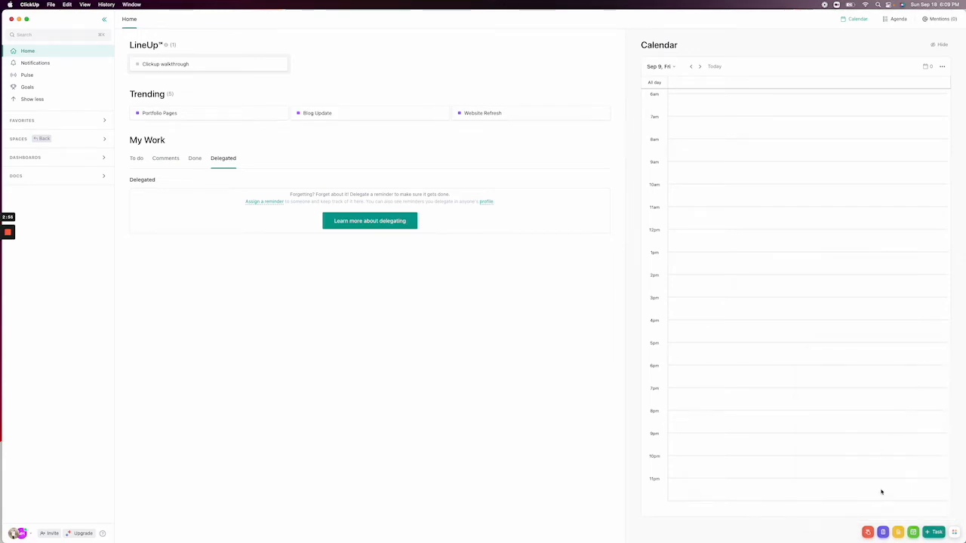
# Create a new blank doc and open the option for moving it to another location.
pyautogui.click(898, 532)
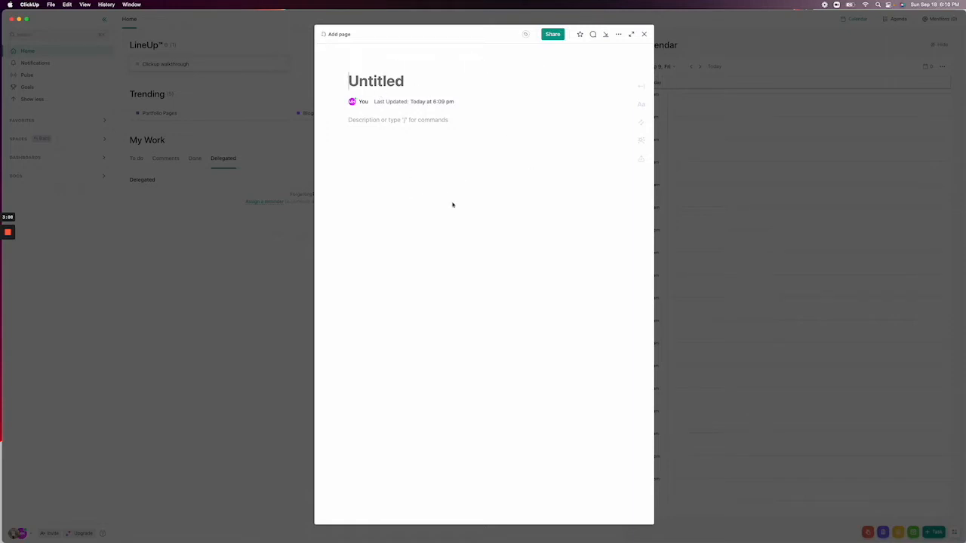
pyautogui.click(616, 34)
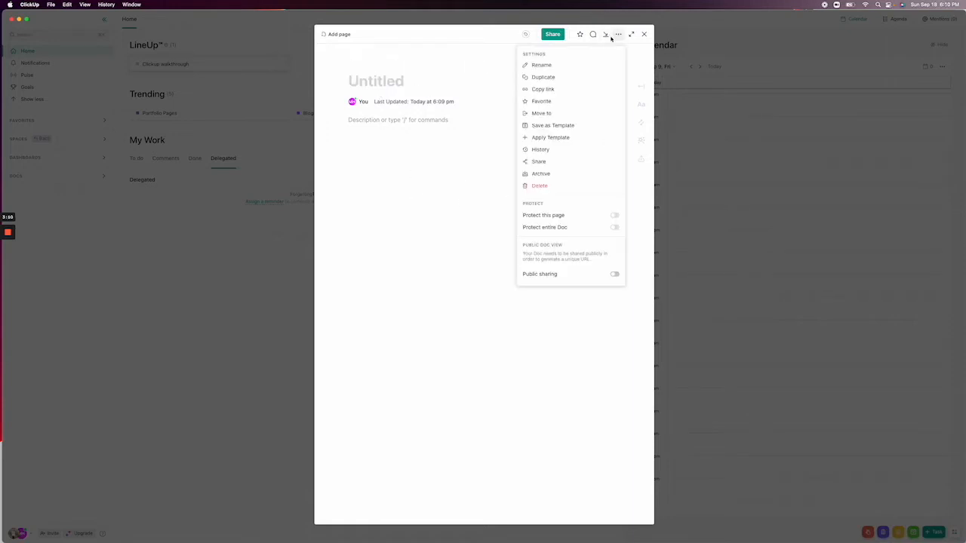
pyautogui.click(539, 113)
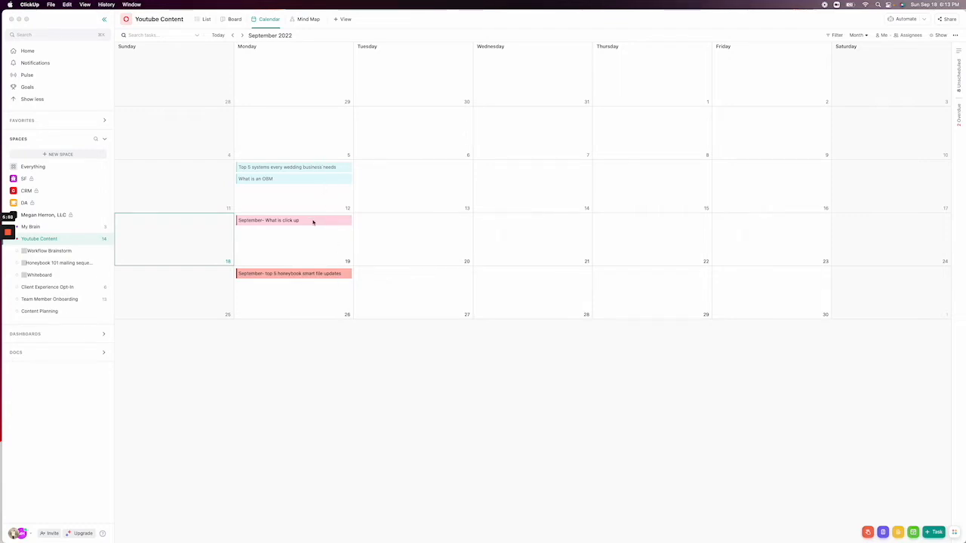
# View the Youtube Content list as a board and as a calendar.
pyautogui.click(234, 19)
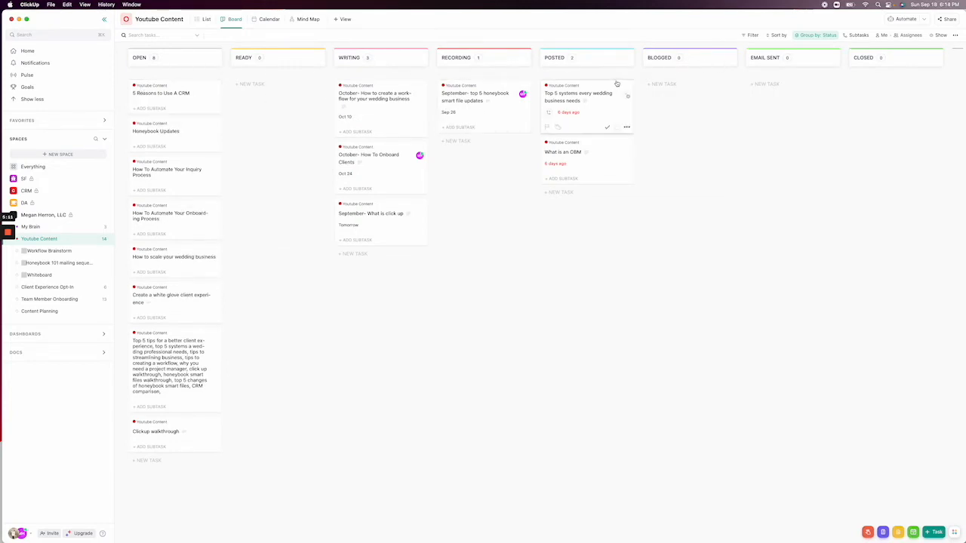
pyautogui.click(261, 19)
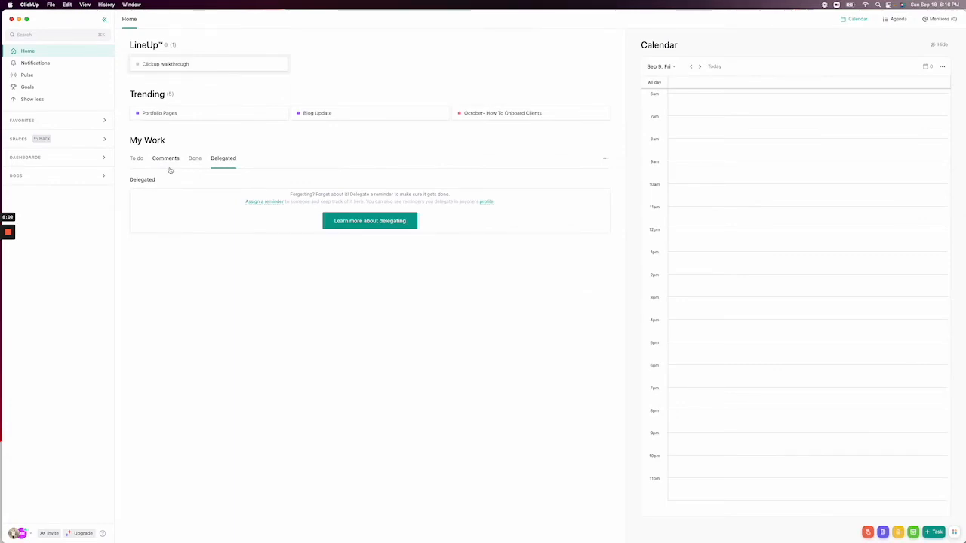
# Open the Youtube Content list as a board and move the "What is an OBM" task from Posted to Blogged.
pyautogui.click(86, 140)
pyautogui.click(65, 218)
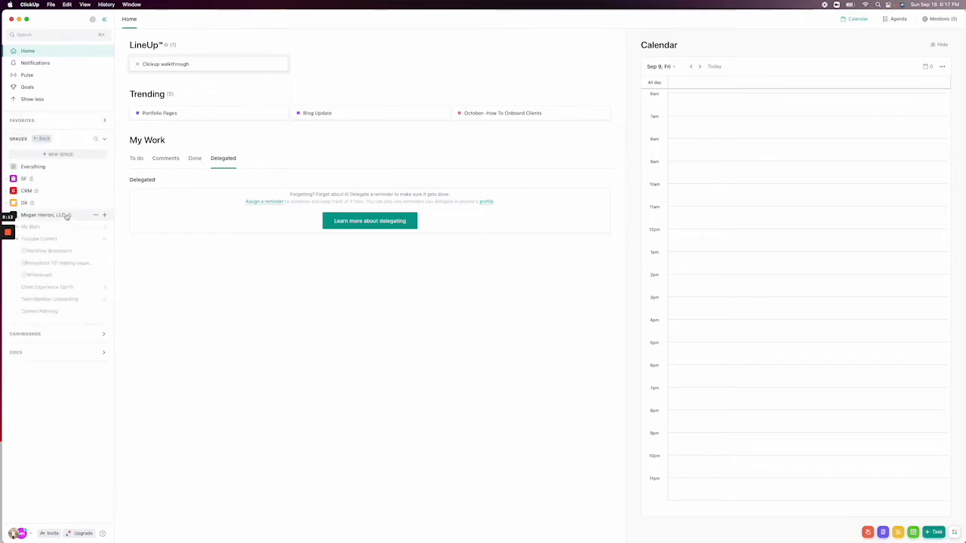
pyautogui.click(49, 239)
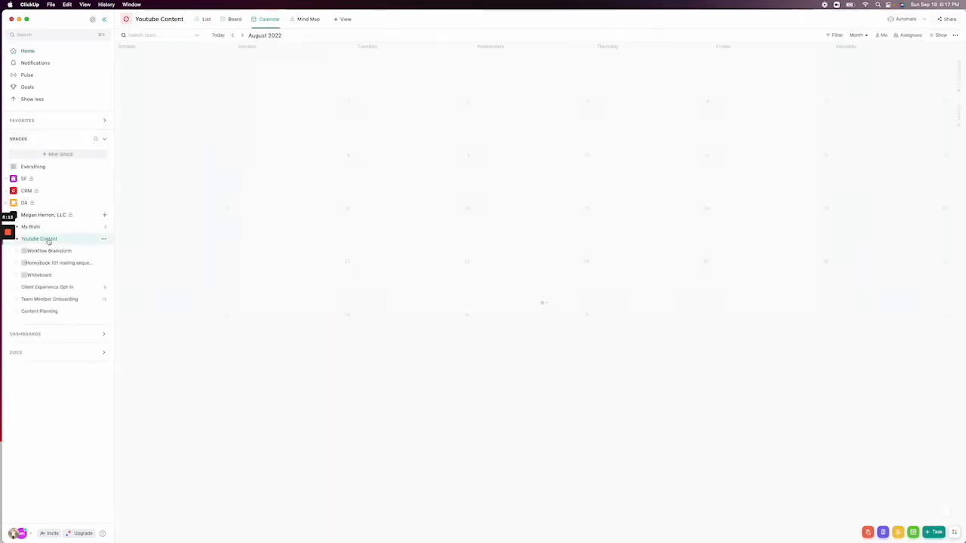
pyautogui.click(234, 19)
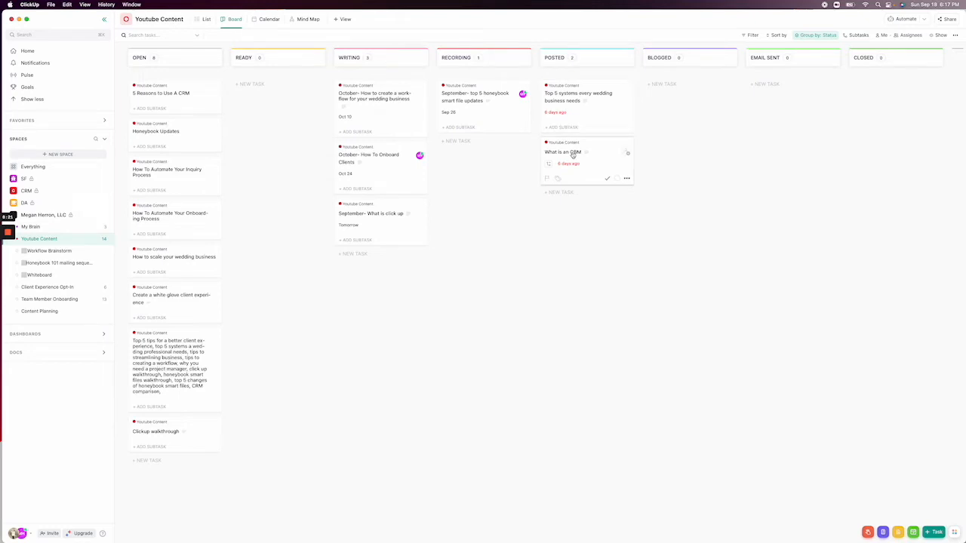
pyautogui.moveTo(575, 156); pyautogui.dragTo(682, 101)
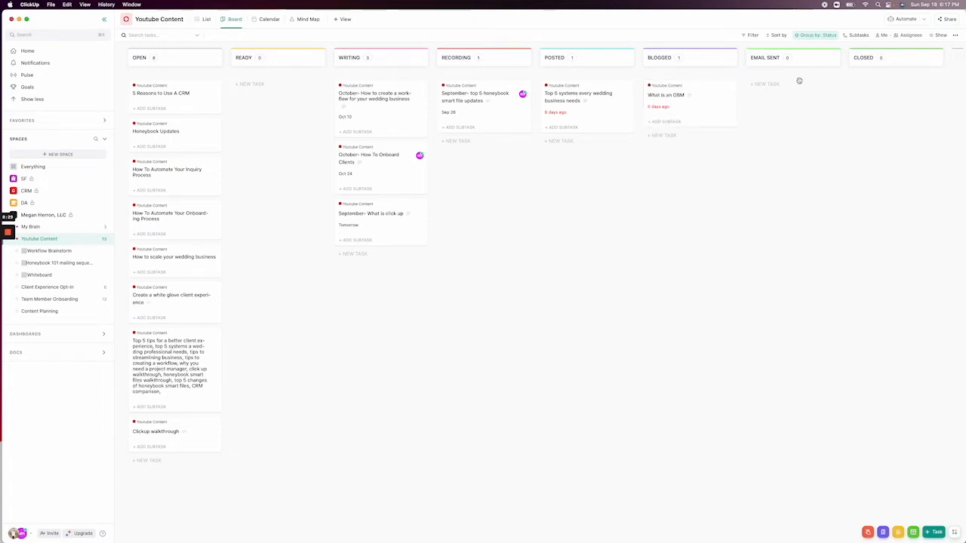
# Look at the assignee choices and the subtask entry of the "What is an OBM" task without changing them.
pyautogui.click(730, 96)
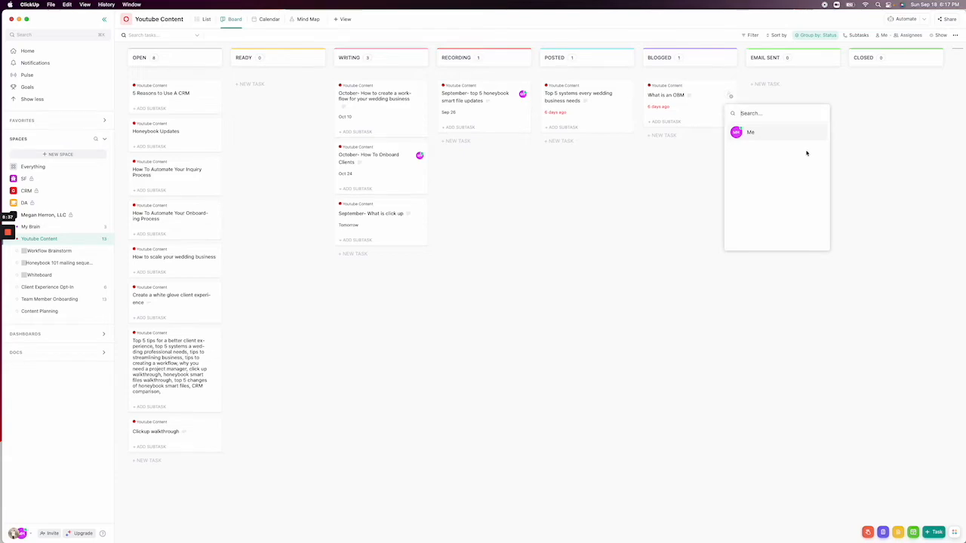
pyautogui.click(697, 151)
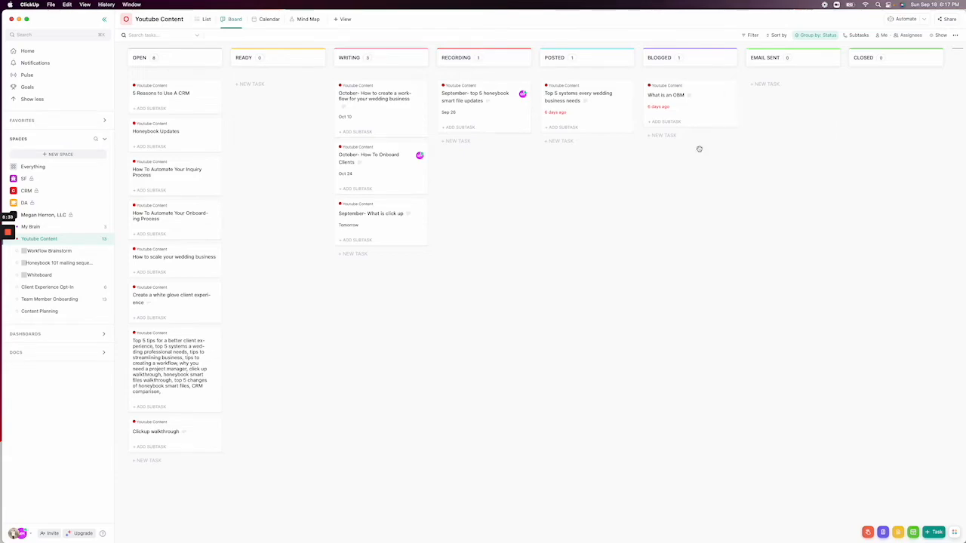
pyautogui.click(692, 108)
pyautogui.click(297, 272)
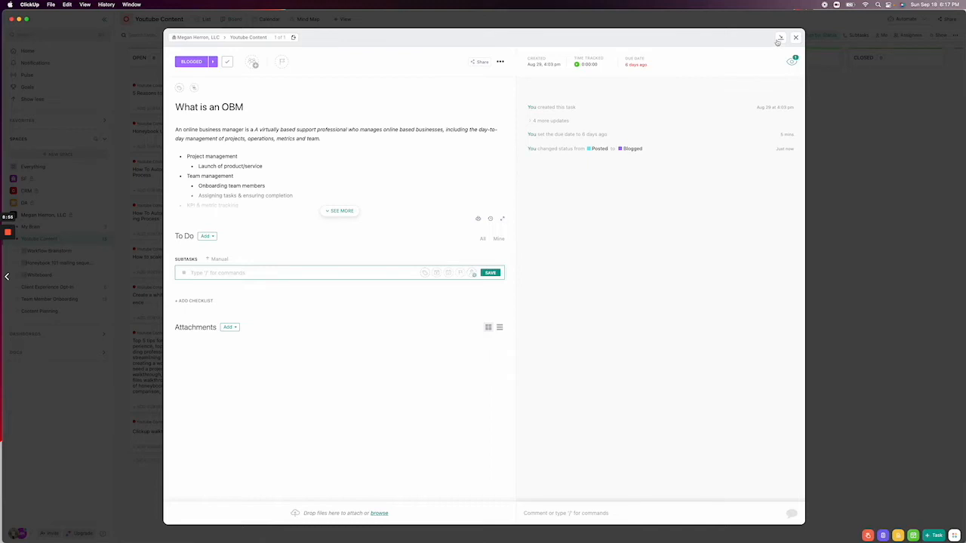
pyautogui.click(795, 37)
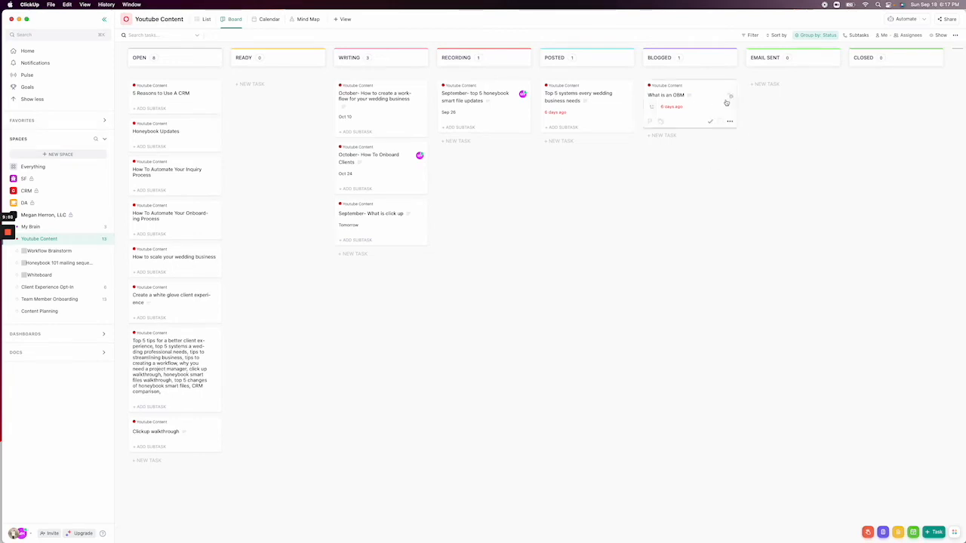
pyautogui.click(729, 97)
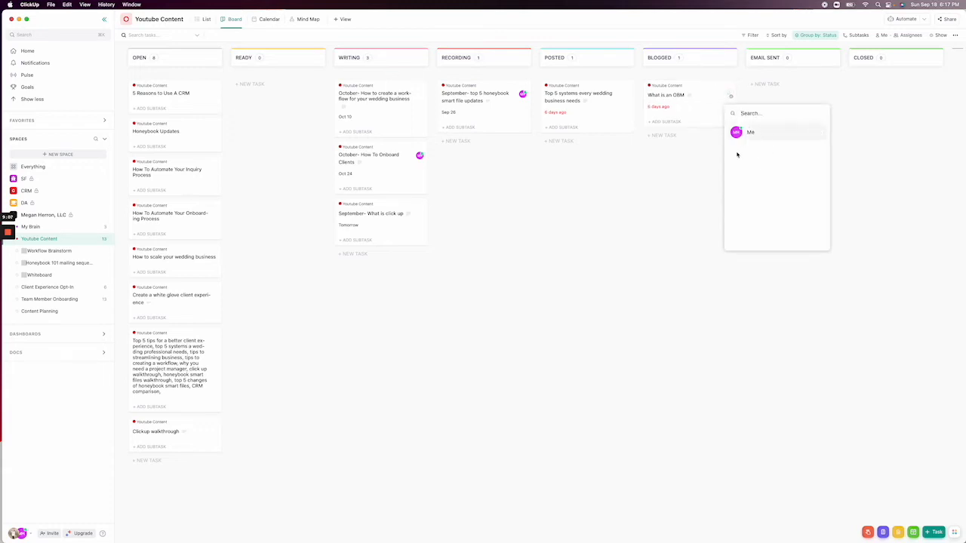
pyautogui.click(697, 114)
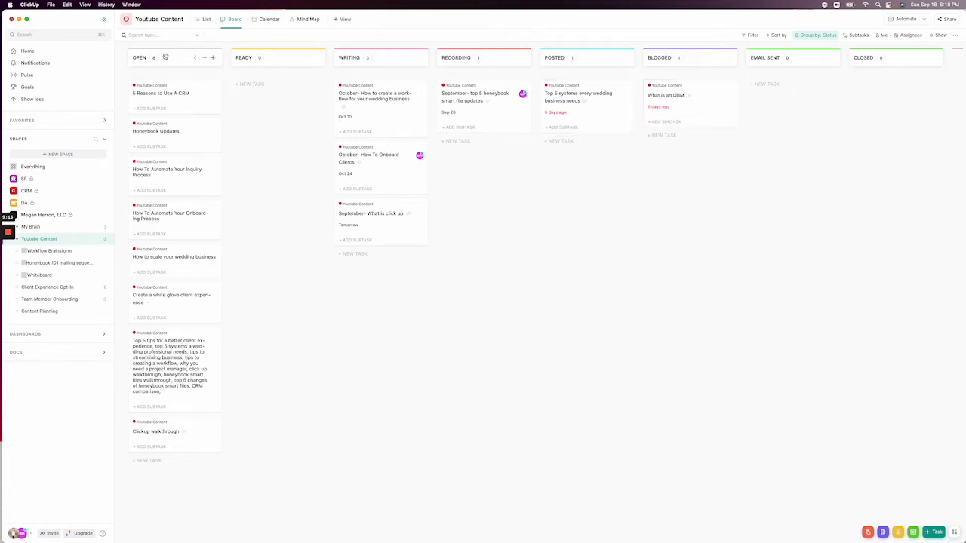
# Show the To do items of My Work on the home page.
pyautogui.click(39, 52)
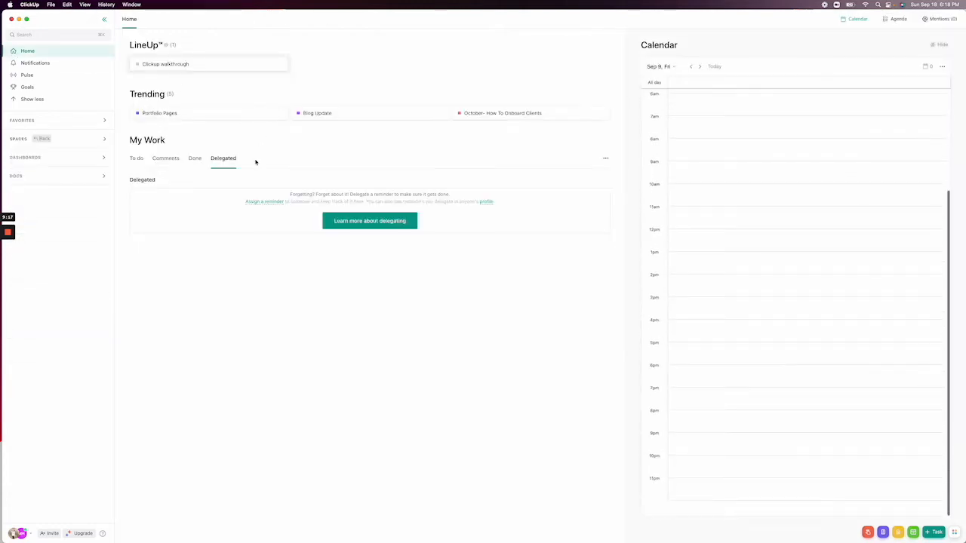
pyautogui.click(137, 158)
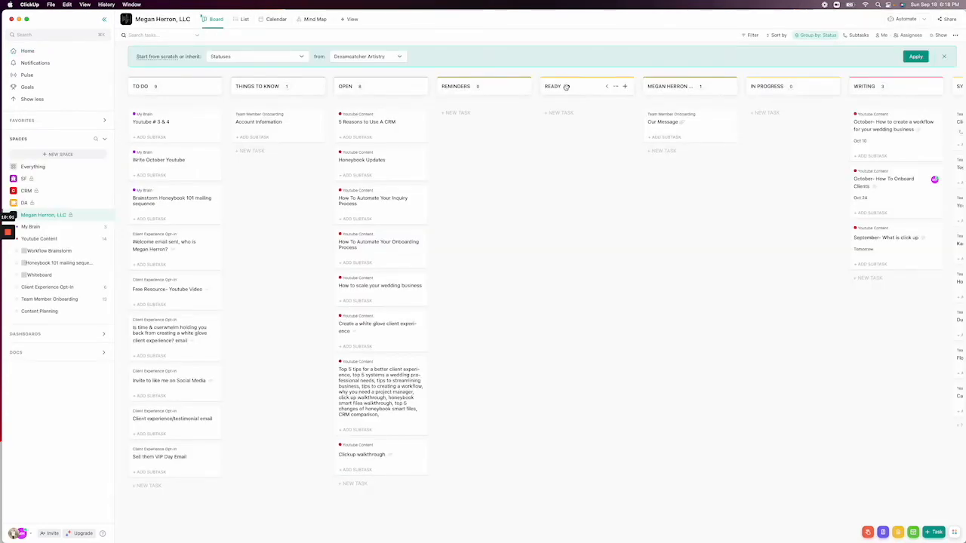
# Look at the automation options for the company space's board.
pyautogui.click(903, 19)
pyautogui.click(917, 57)
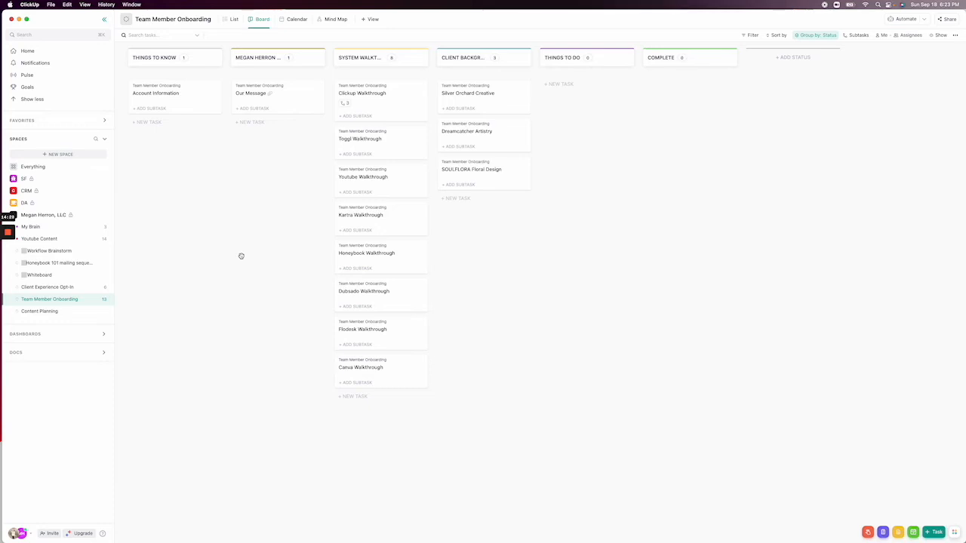
# Examine the "Our Message" task and its PDF attachments on the Team Member Onboarding board, and close it.
pyautogui.click(265, 99)
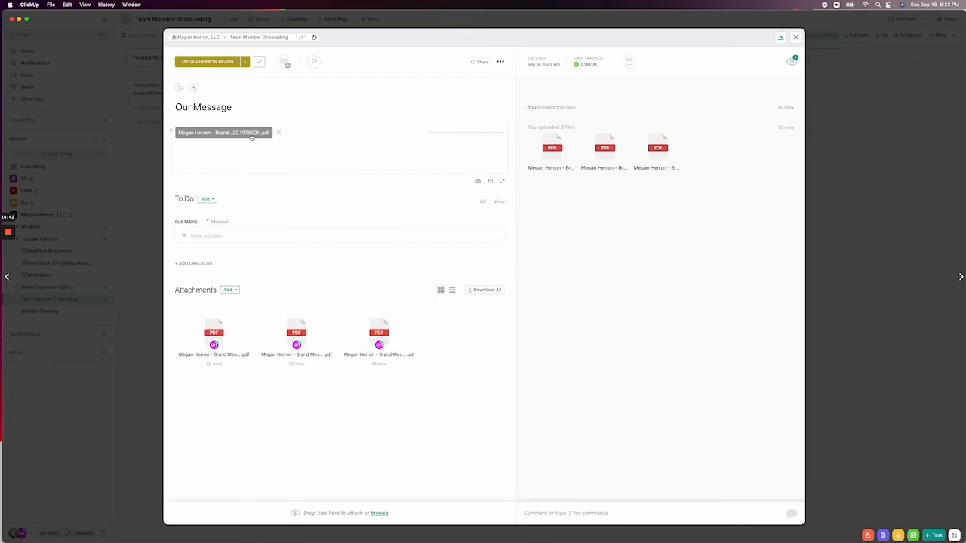
pyautogui.moveTo(213, 330)
pyautogui.click(795, 38)
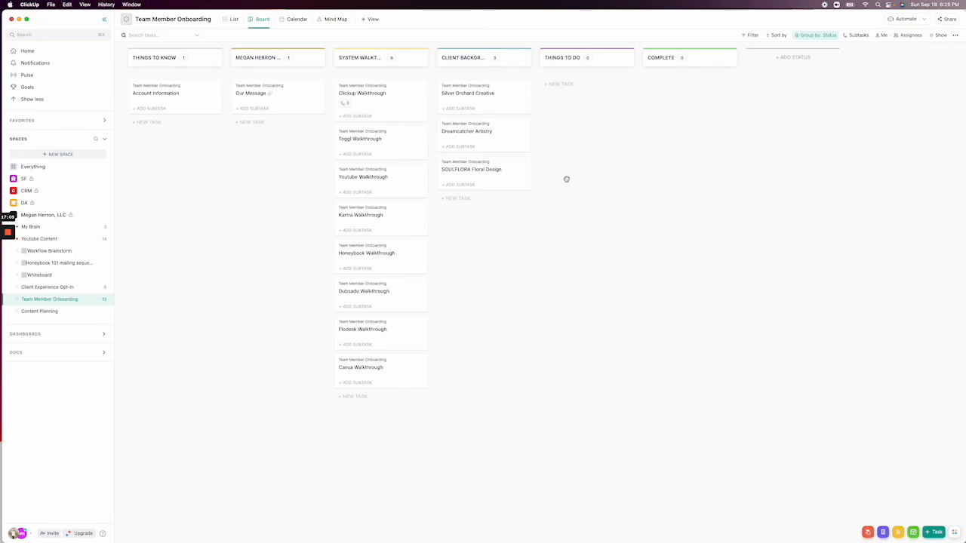
# Examine the targets of the "Sell 8 VIP Days" goal and return to the home page.
pyautogui.click(41, 88)
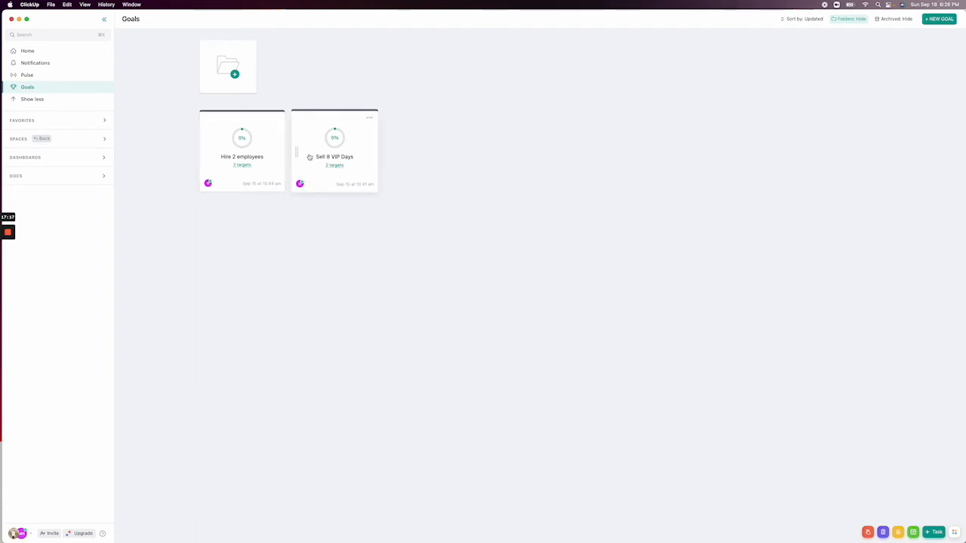
pyautogui.click(307, 155)
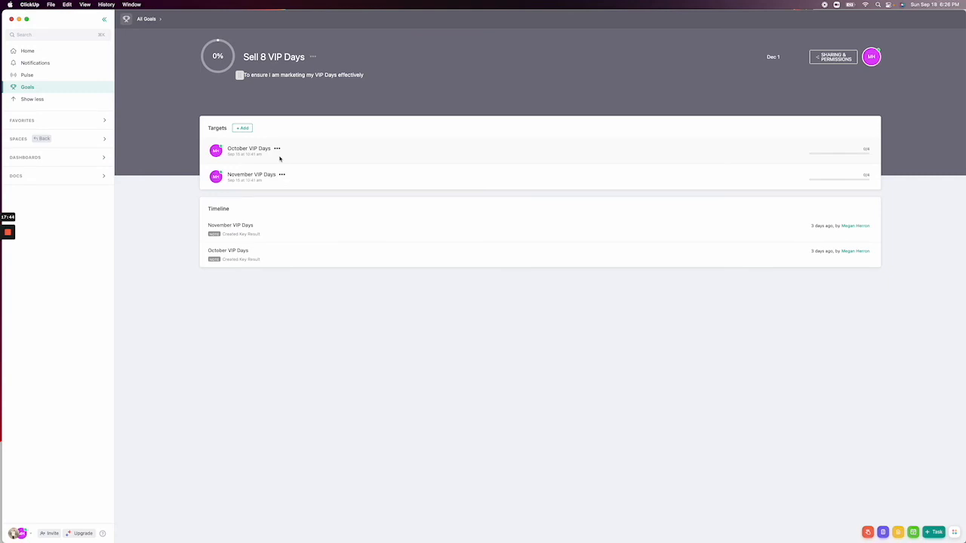
pyautogui.click(55, 54)
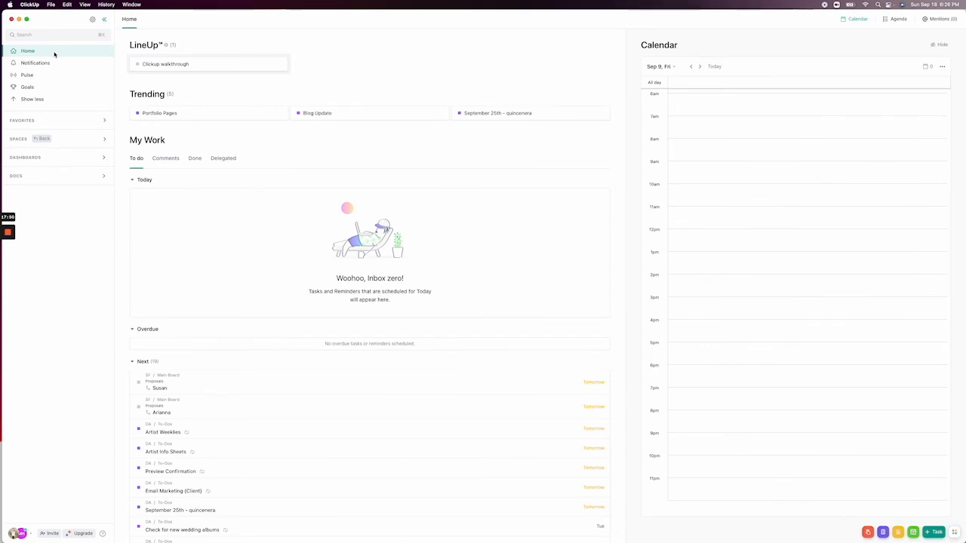